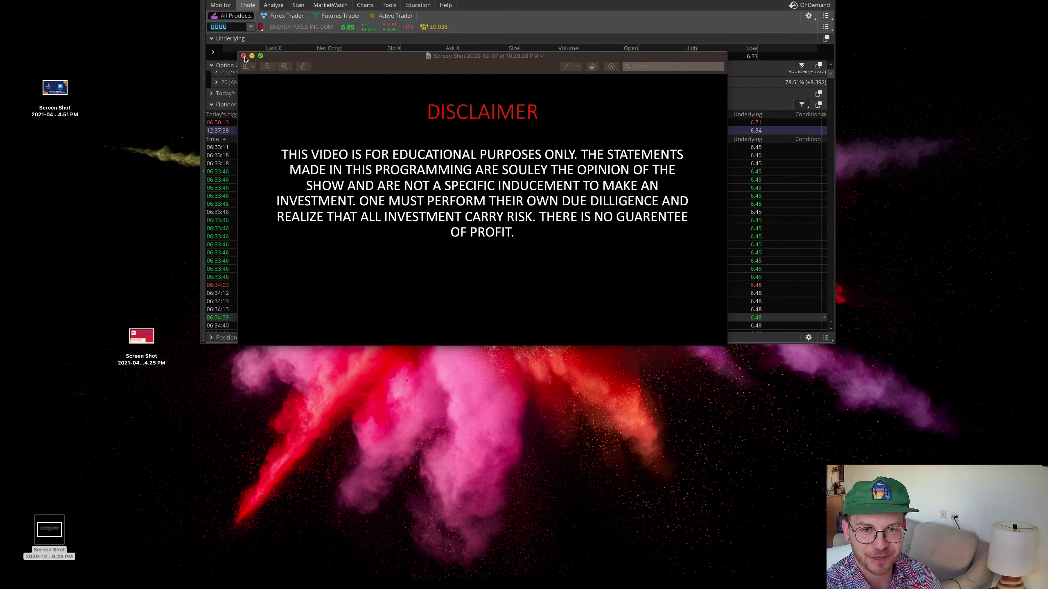
Step: Close the disclaimer image, collapse Options Time & Sales and expand UUUU's 21 MAY 21 option chain
left_click(244, 57)
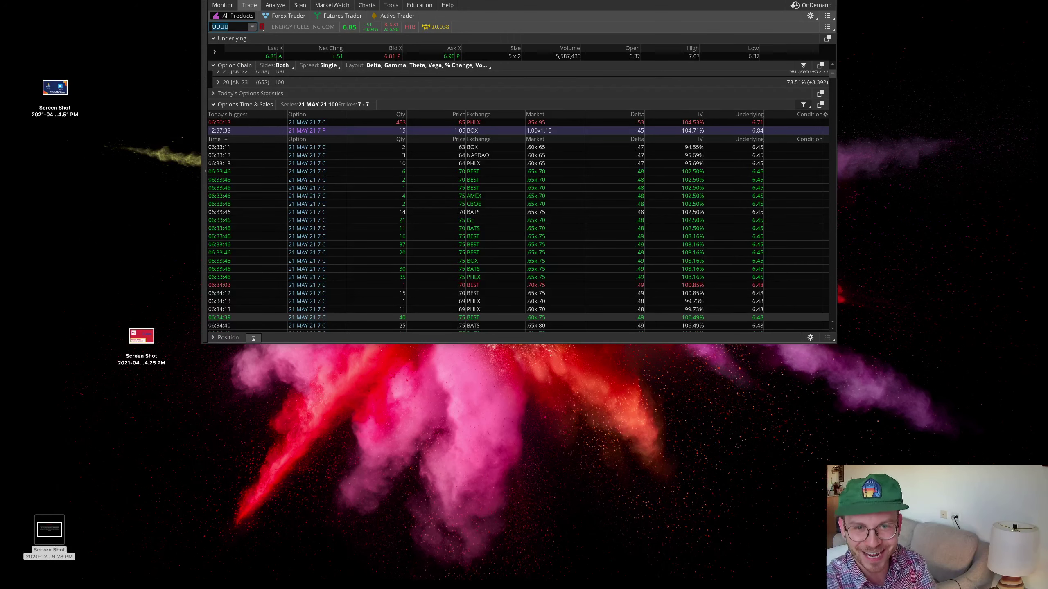
left_click(260, 106)
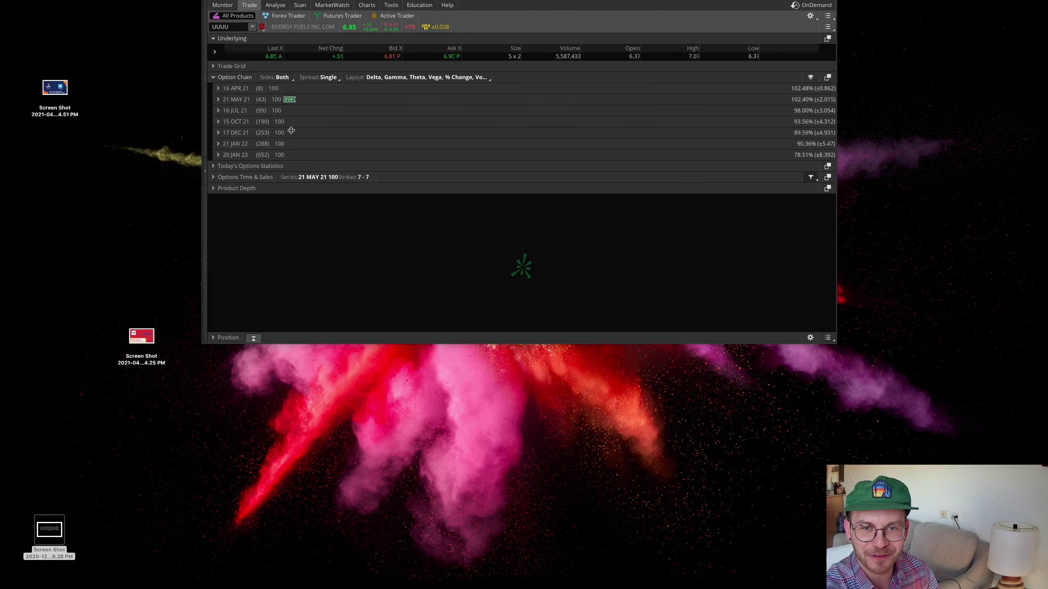
left_click(247, 99)
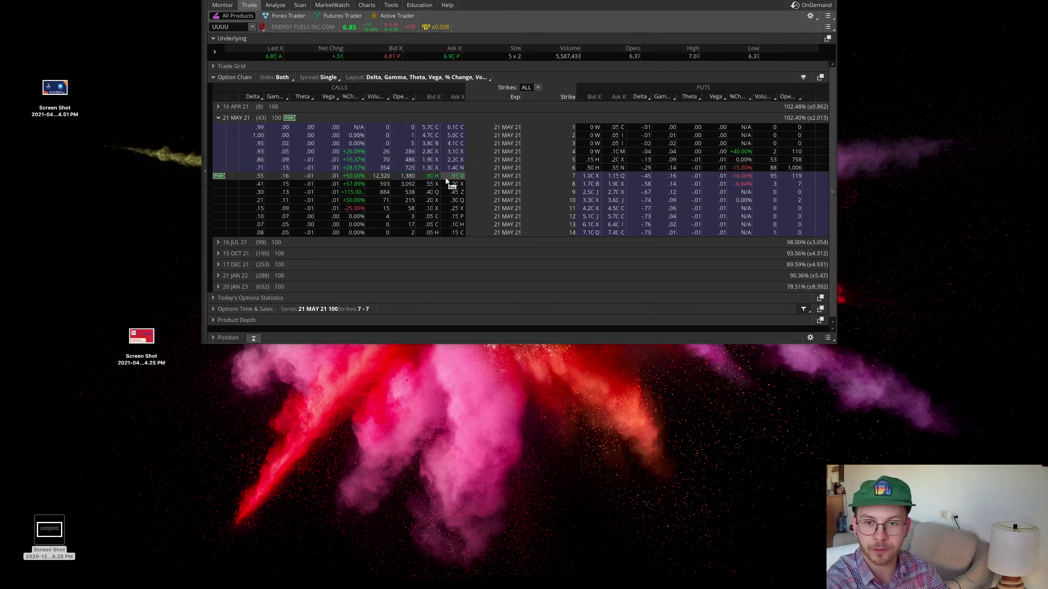
Step: Examine volume and open interest for UUUU's 21 MAY 21 7-strike call, and view the stock's price chart
left_click(409, 178)
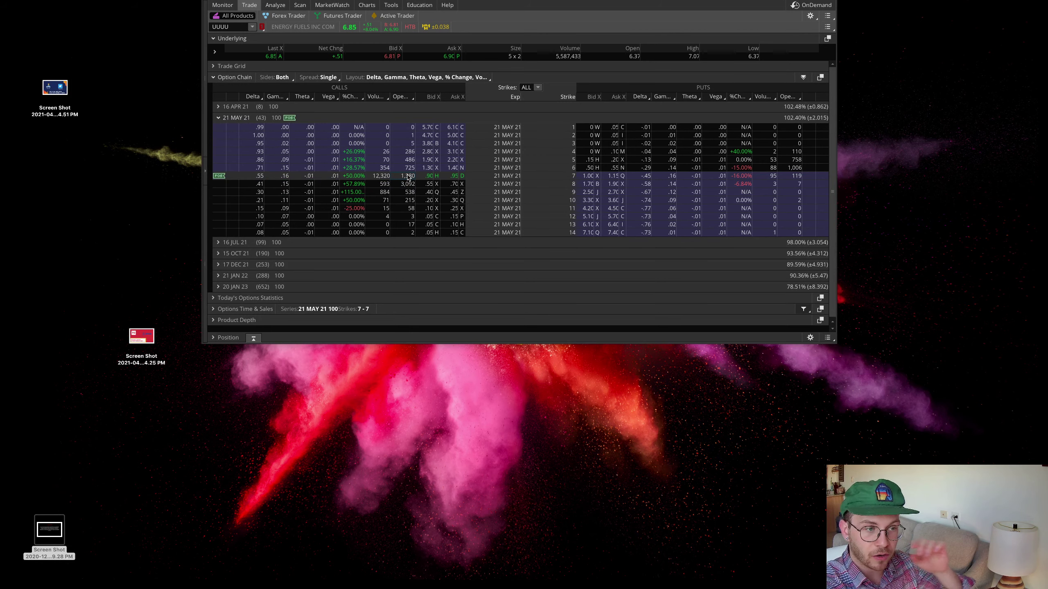
left_click(393, 178)
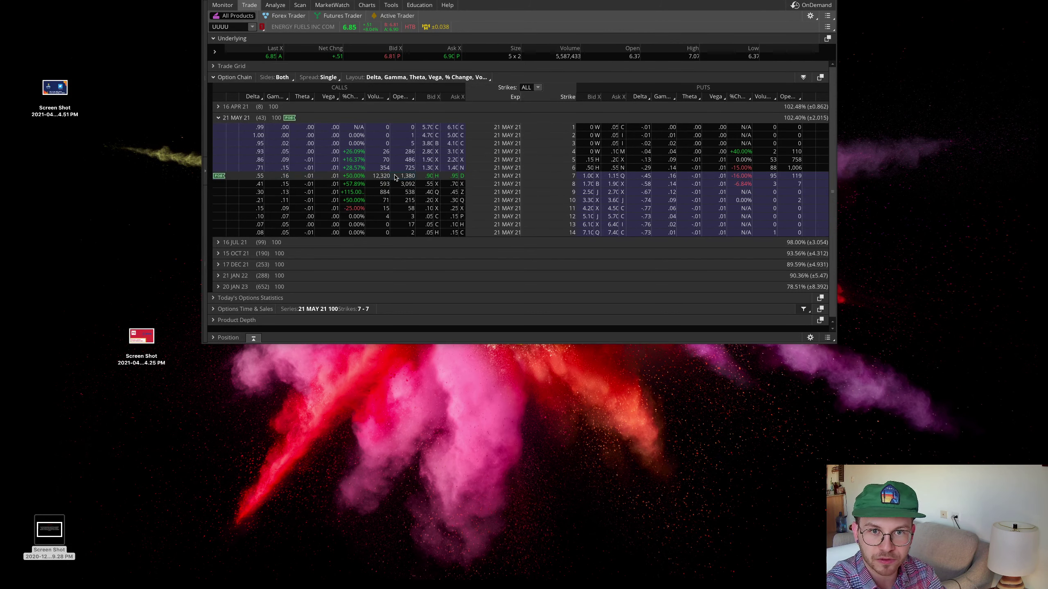
left_click(399, 179)
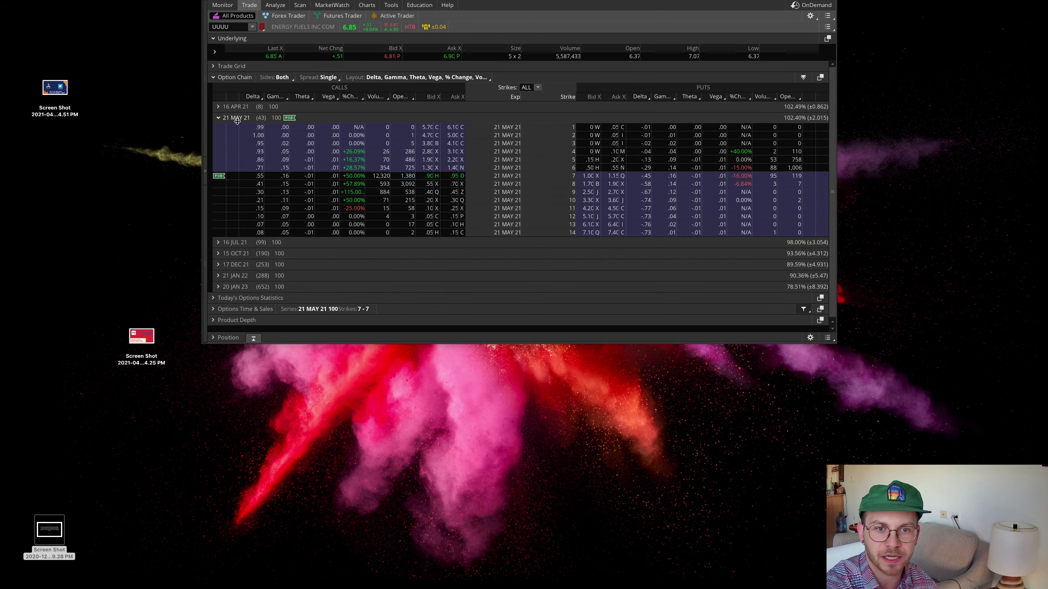
left_click(366, 5)
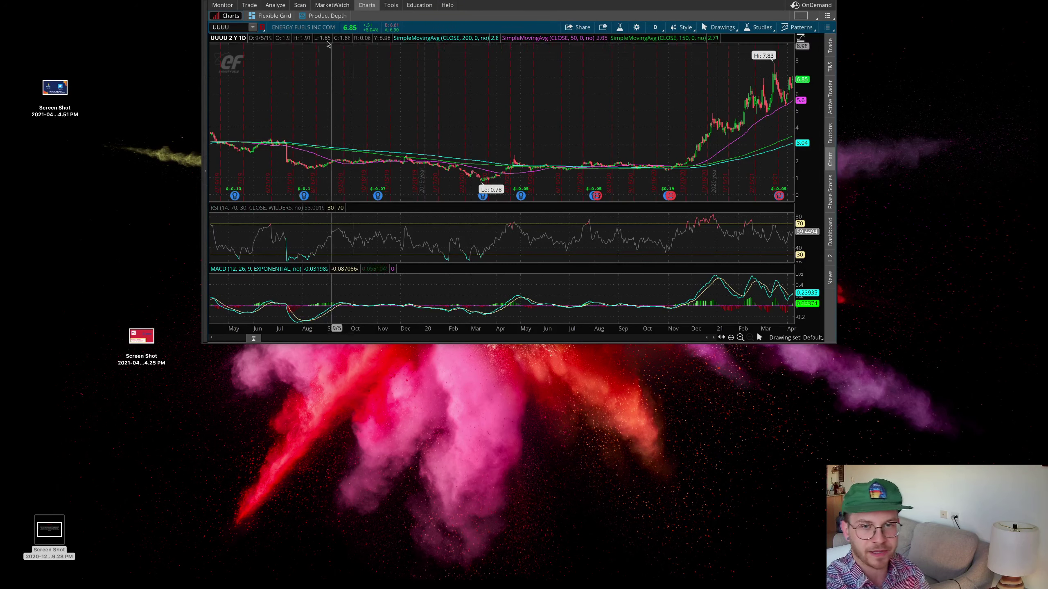
Step: Load the DIS option chain on the trade page and collapse its 21 MAY 21 expiration
left_click(250, 5)
left_click(238, 27)
type("DIS")
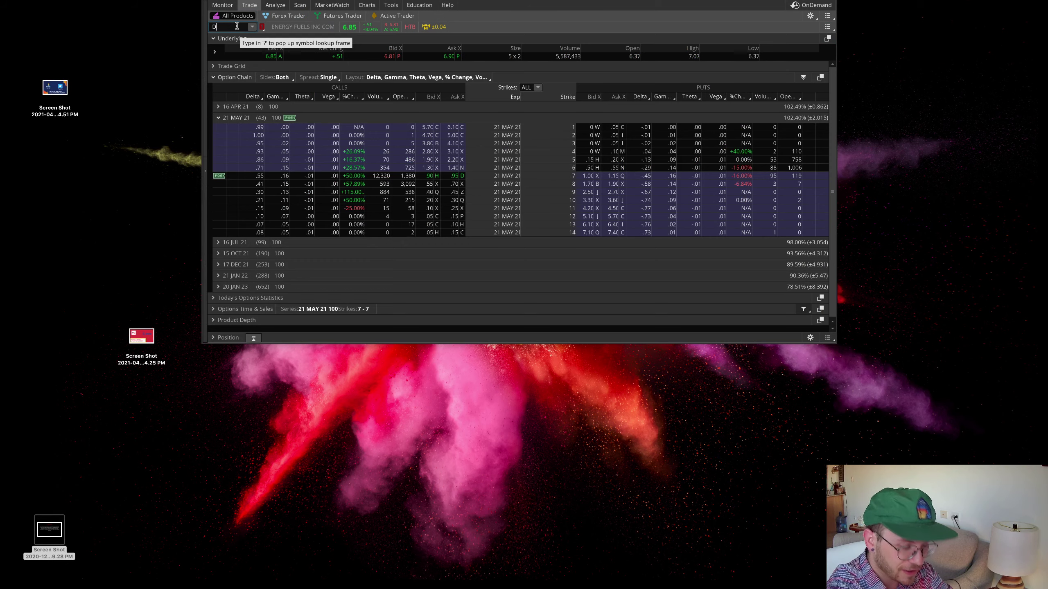
key("Return")
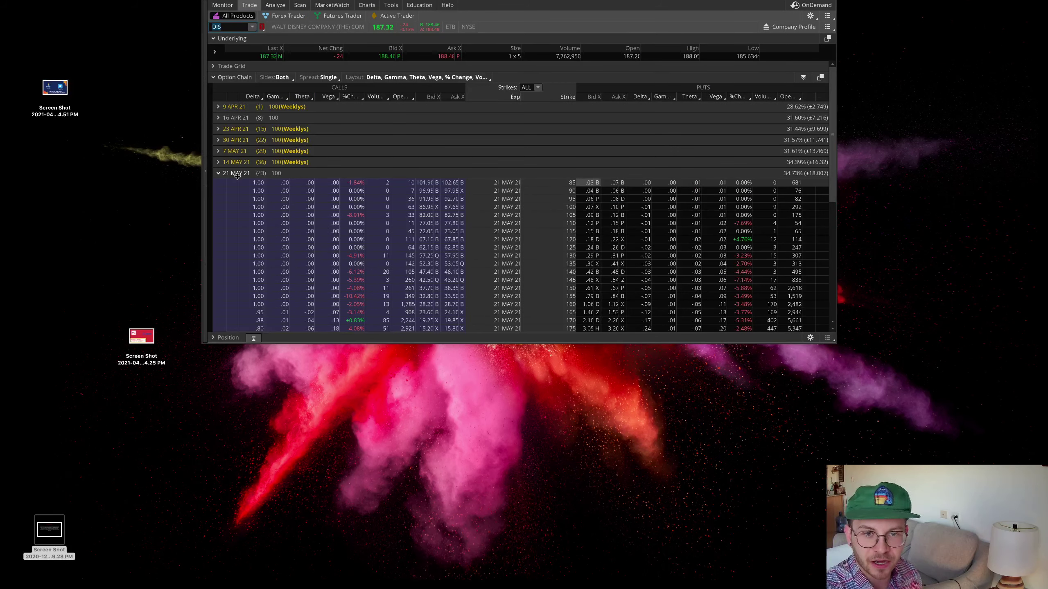
left_click(238, 172)
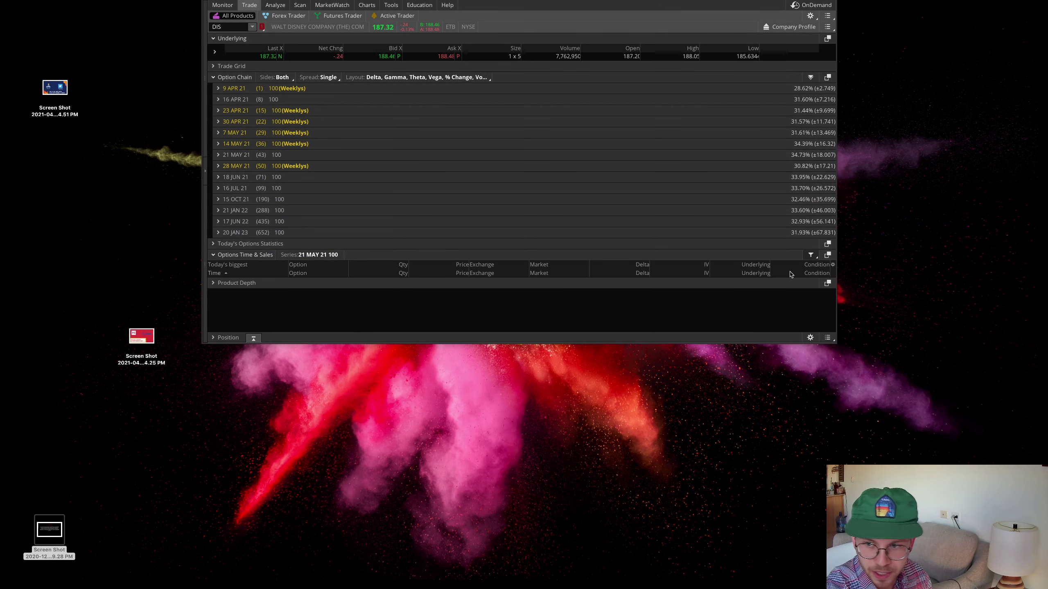
Step: Clear all Options Time & Sales filters, sort the DIS trades by largest quantity and select the 16 APR 21 160 call trade
left_click(803, 255)
left_click(739, 274)
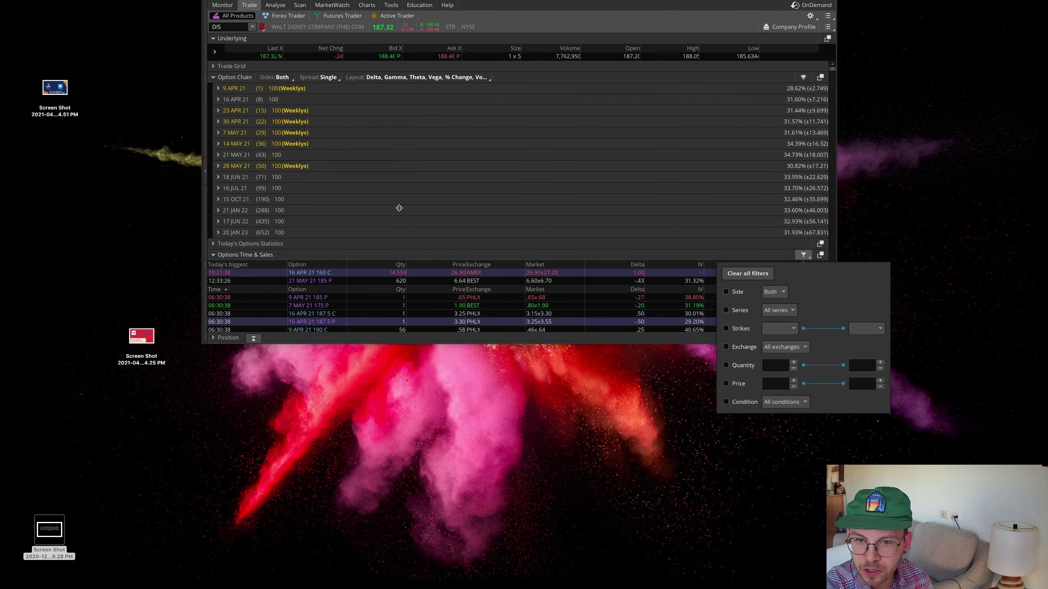
left_click(373, 289)
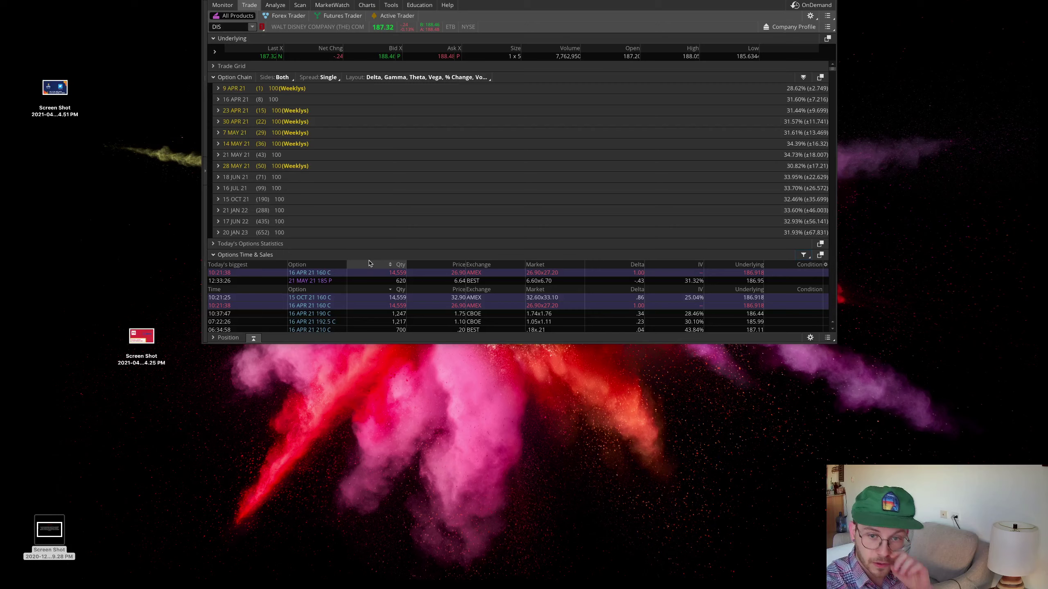
scroll(371, 266, "down", 1)
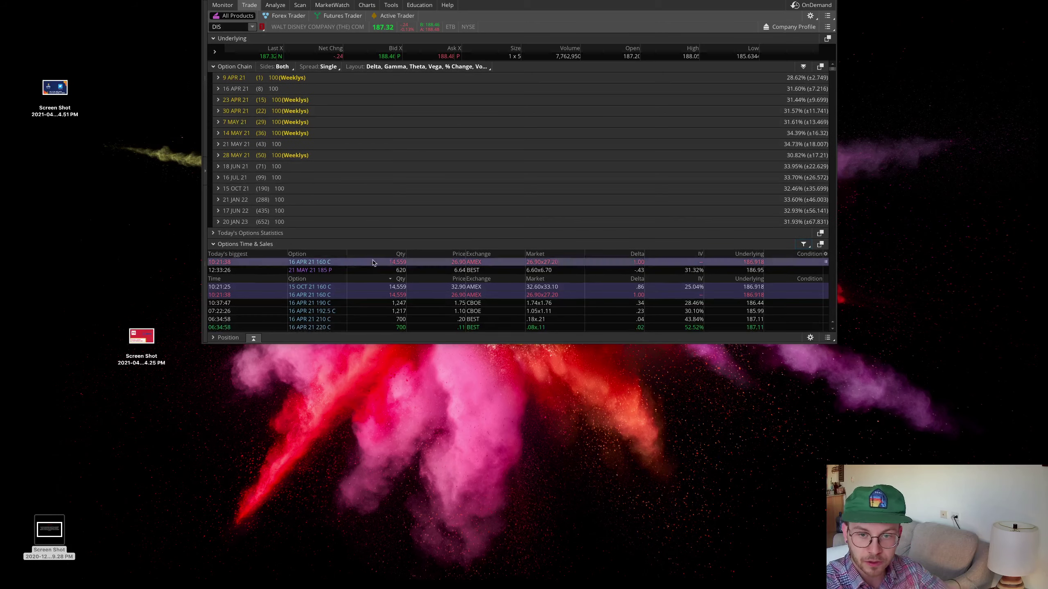
left_click(383, 295)
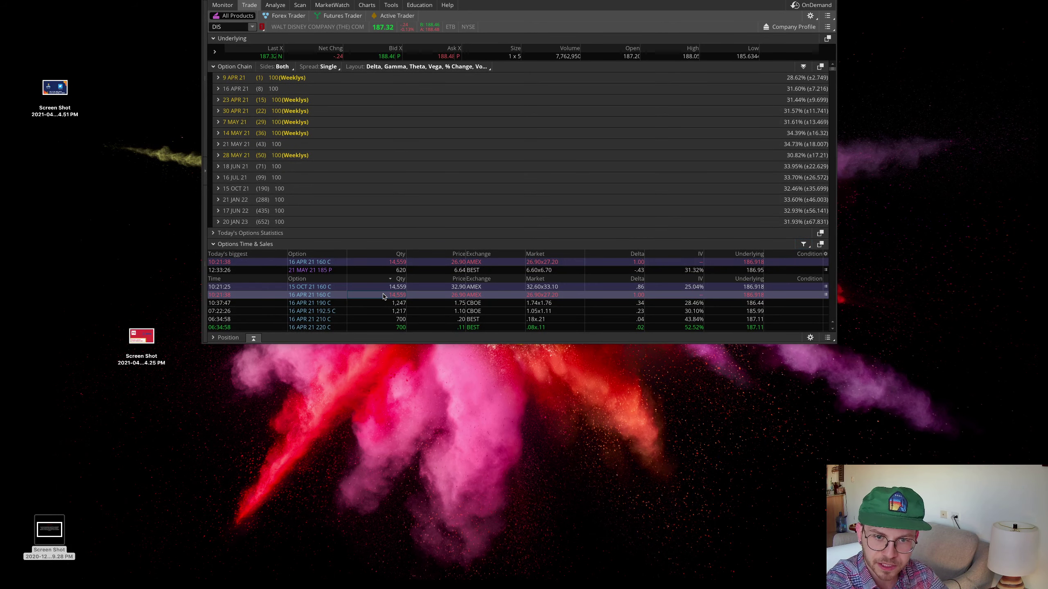
left_click(383, 296)
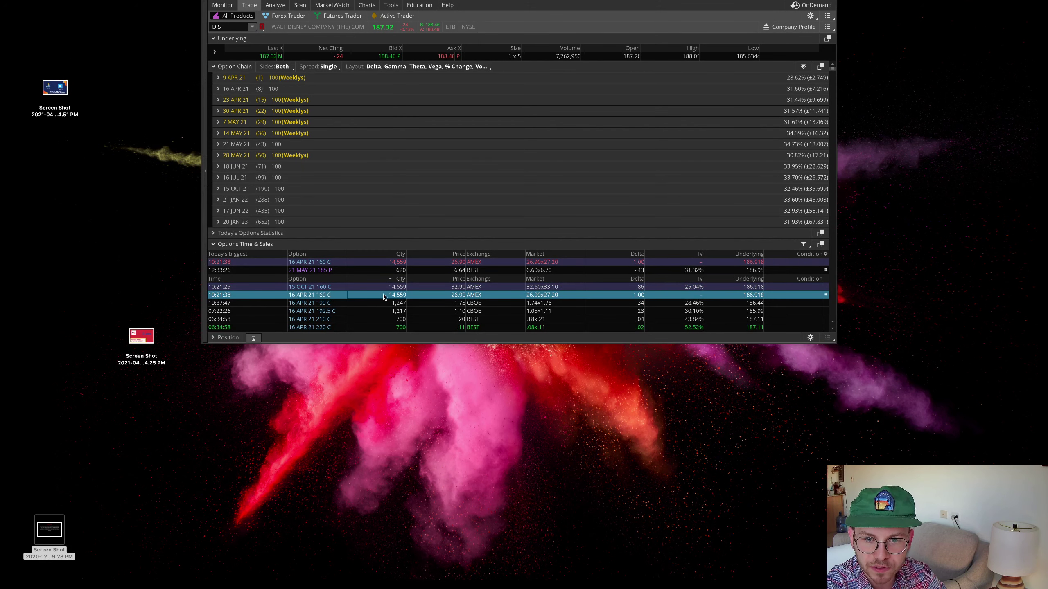
Step: Check the 160-strike call's volume and open interest in DIS's 16 APR 21 expiration, and collapse that expiration
left_click(236, 88)
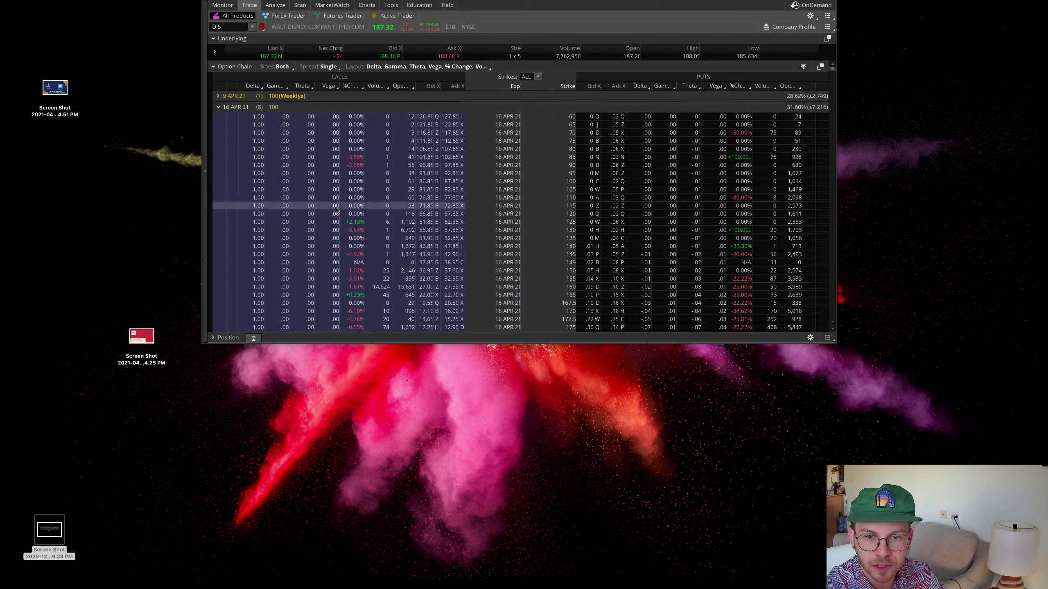
scroll(337, 210, "down", 2)
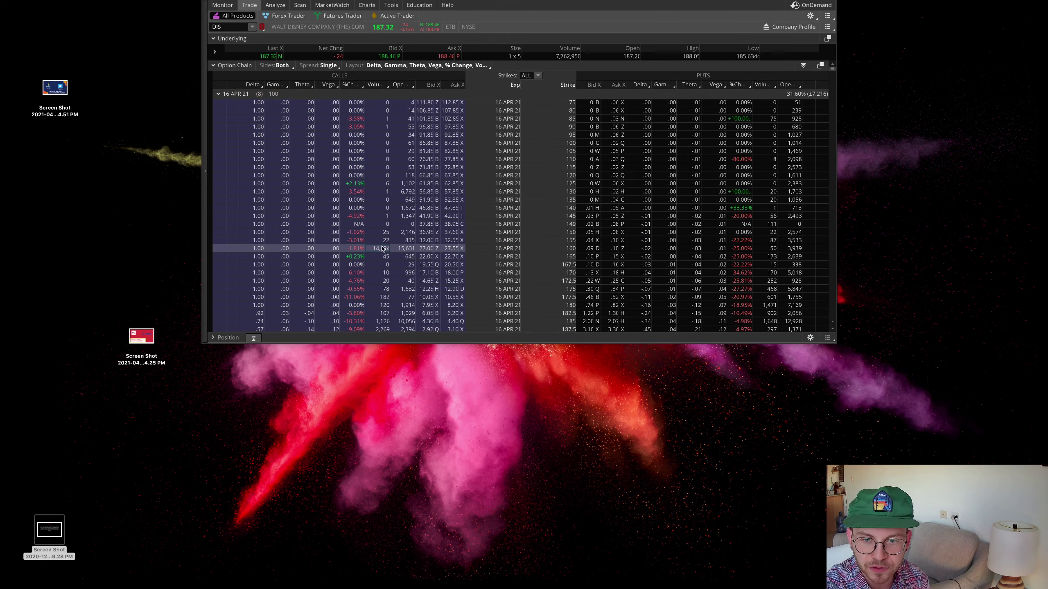
left_click(406, 248)
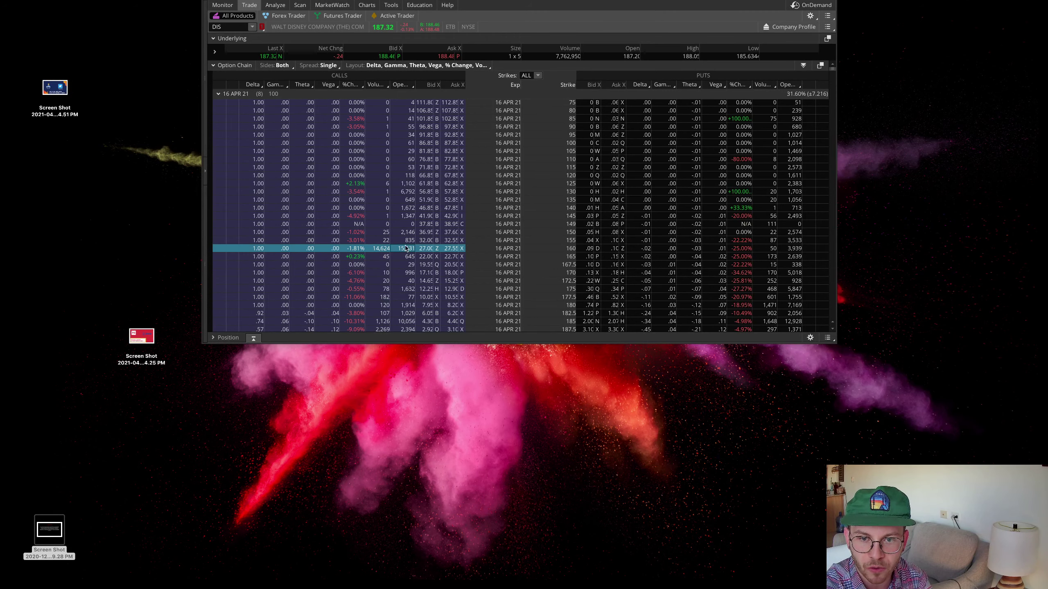
left_click(230, 94)
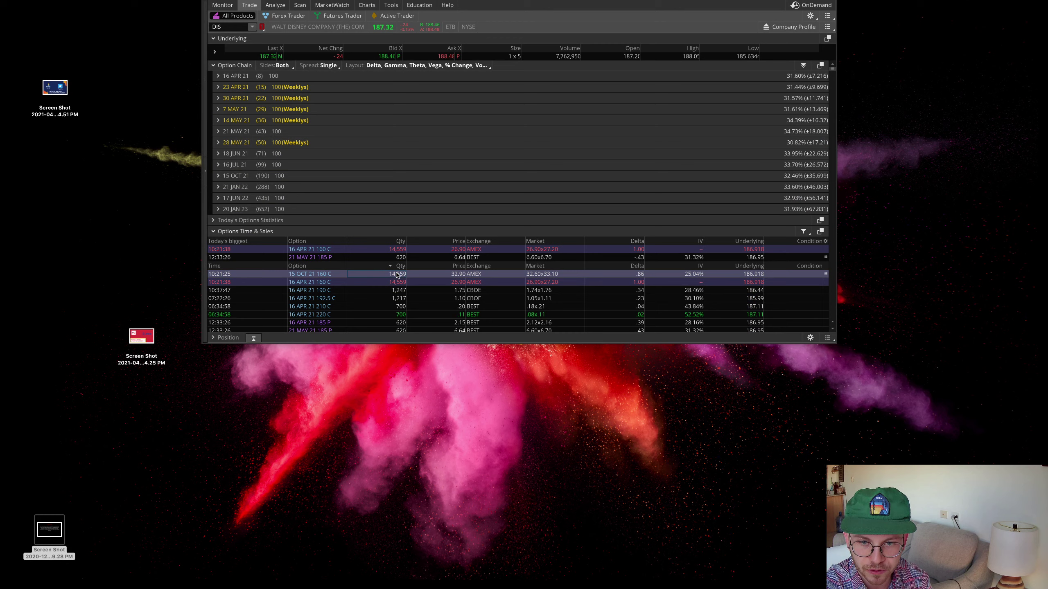
Step: Check the 160-strike call's volume and open interest in DIS's 15 OCT 21 expiration, and collapse that expiration
left_click(235, 175)
scroll(371, 214, "down", 3)
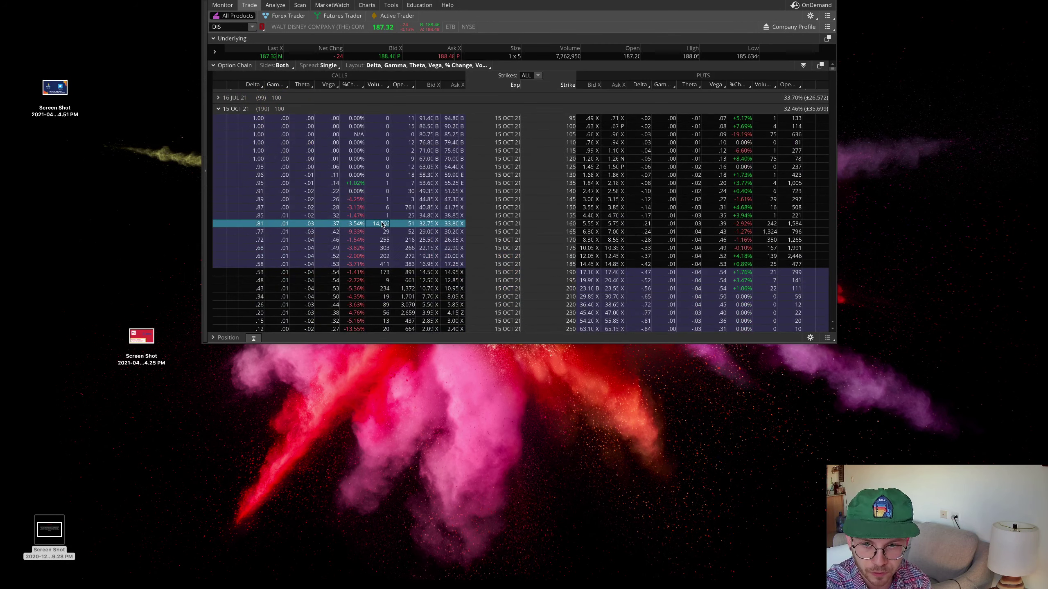
left_click(404, 224)
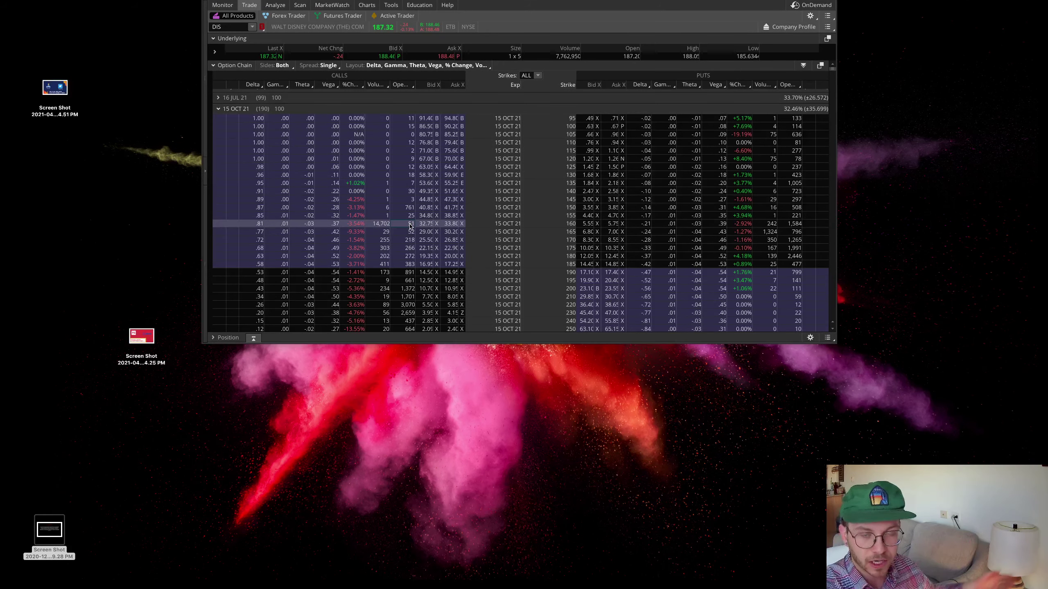
left_click(240, 109)
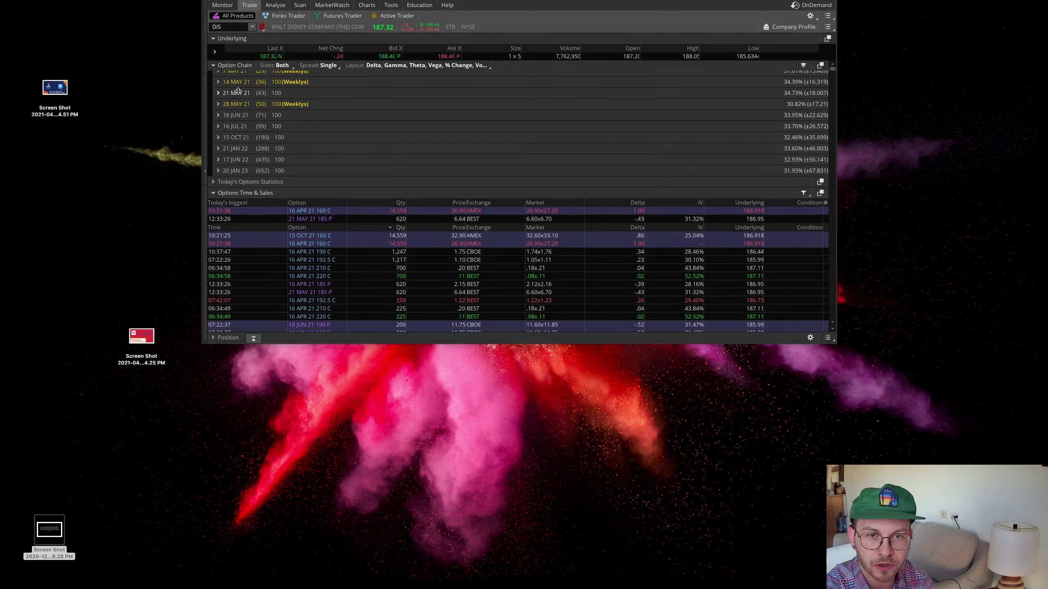
Step: Reopen DIS's 16 APR 21 expiration and compare the 160-strike call's volume and open interest with the other strikes
scroll(235, 94, "up", 2)
left_click(234, 91)
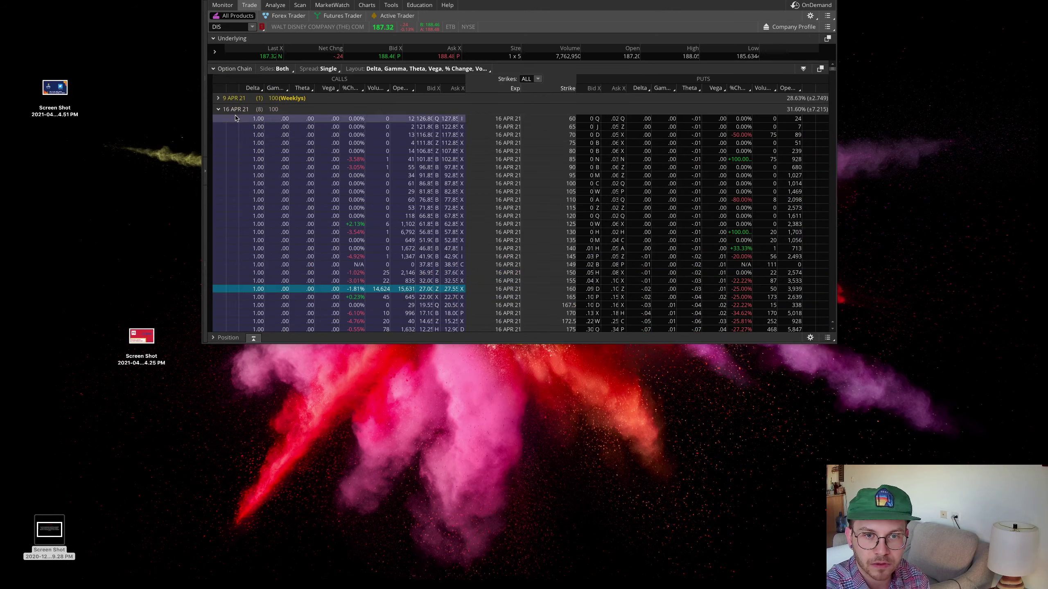
left_click(234, 92)
left_click(235, 103)
left_click(242, 104)
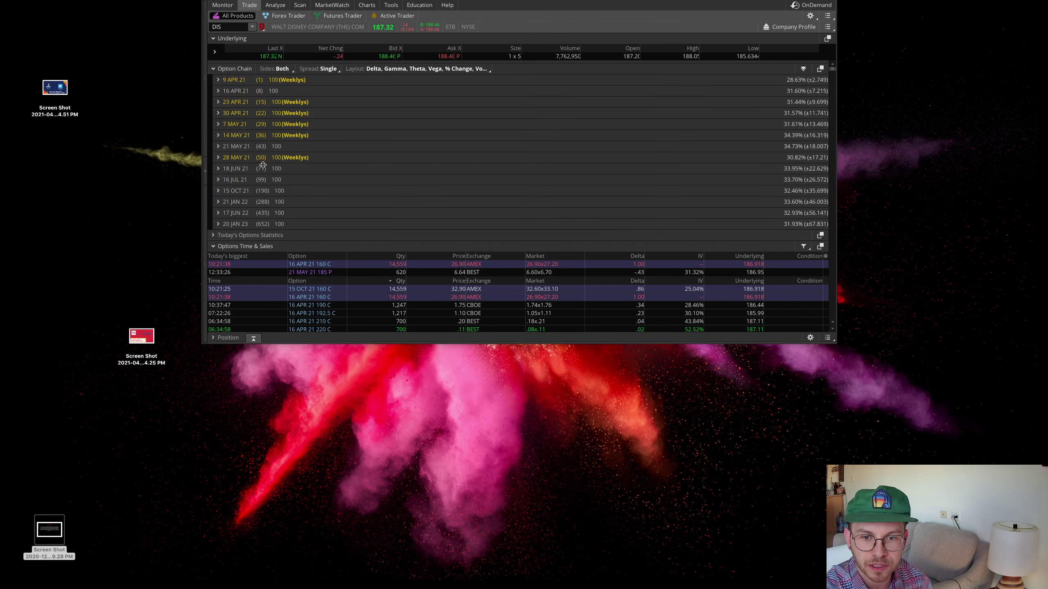
left_click(238, 91)
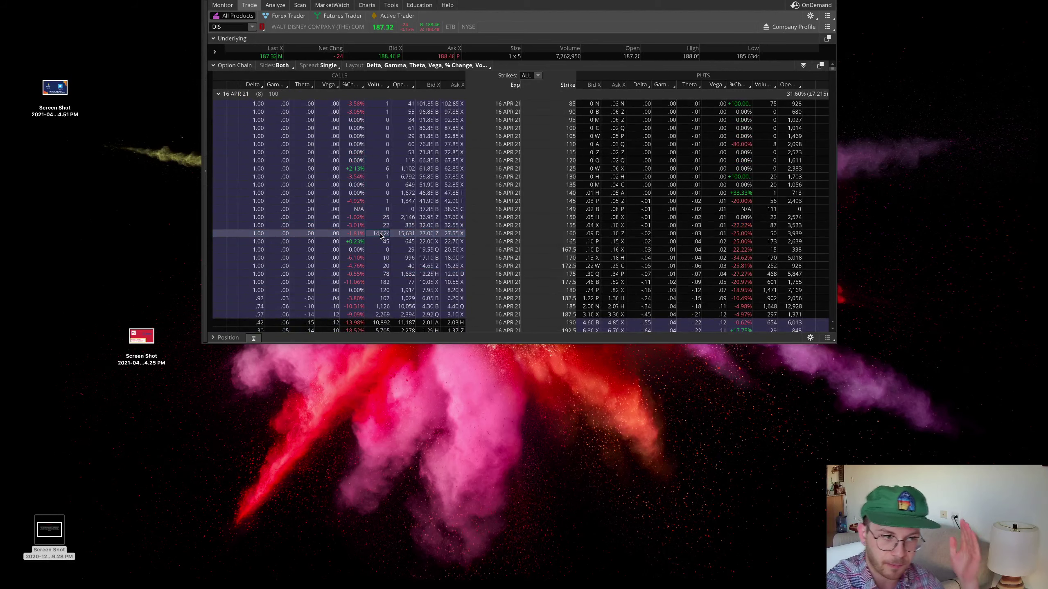
left_click(380, 235)
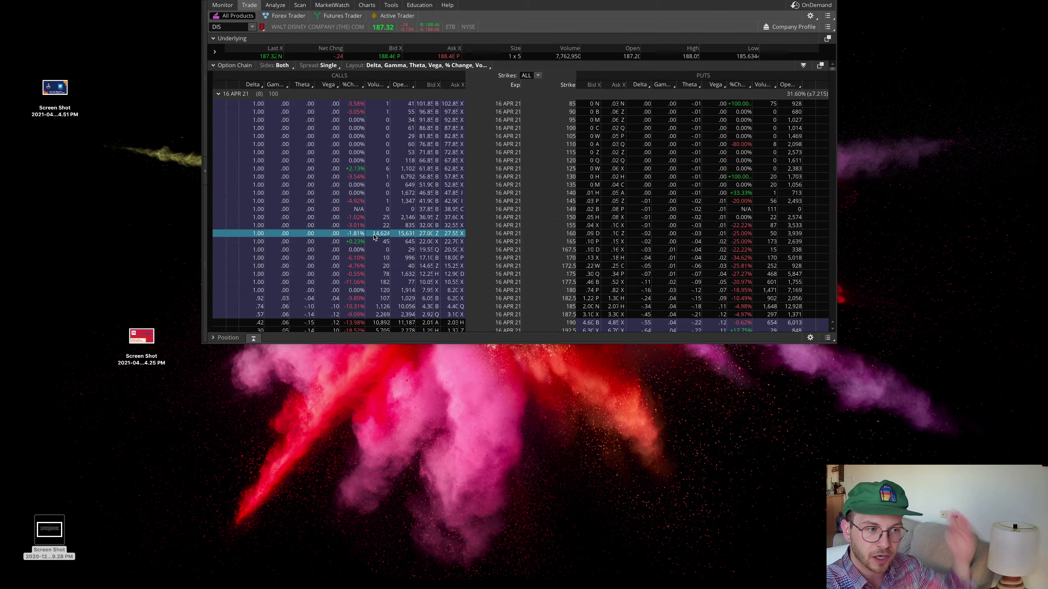
scroll(374, 237, "down", 15)
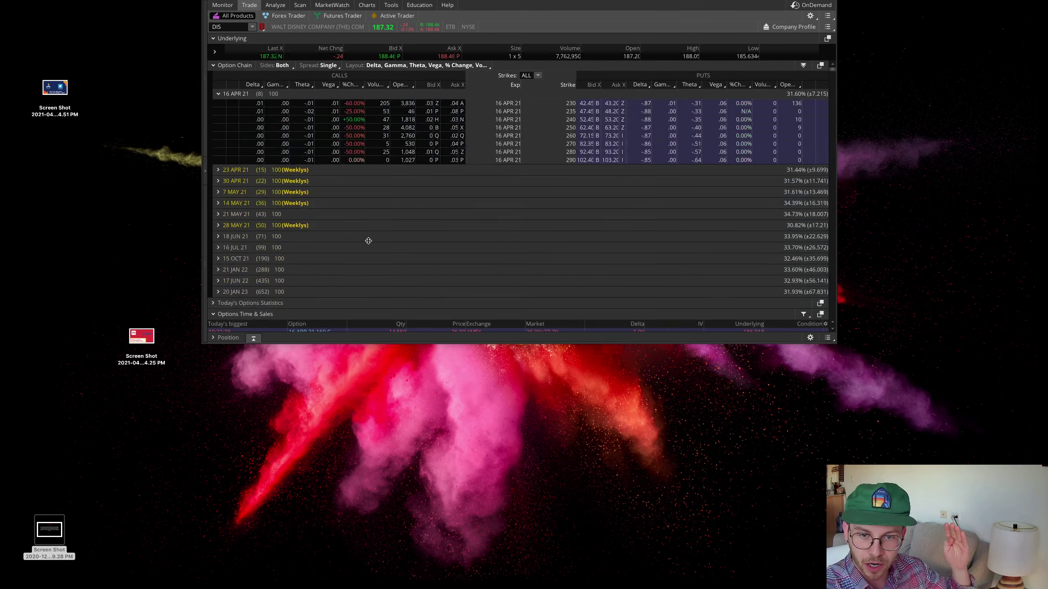
scroll(379, 286, "up", 15)
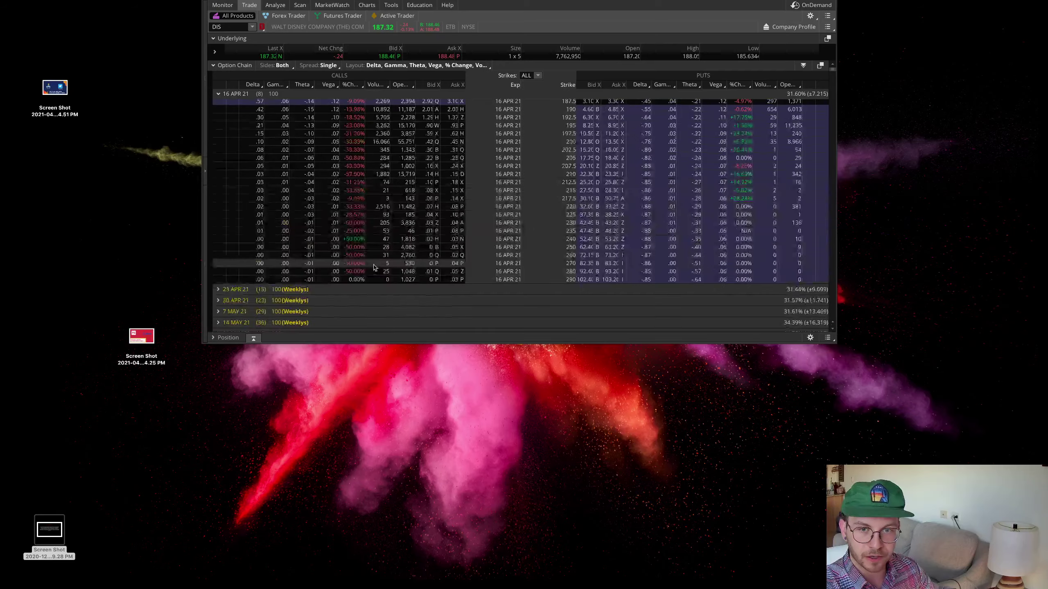
scroll(371, 264, "down", 1)
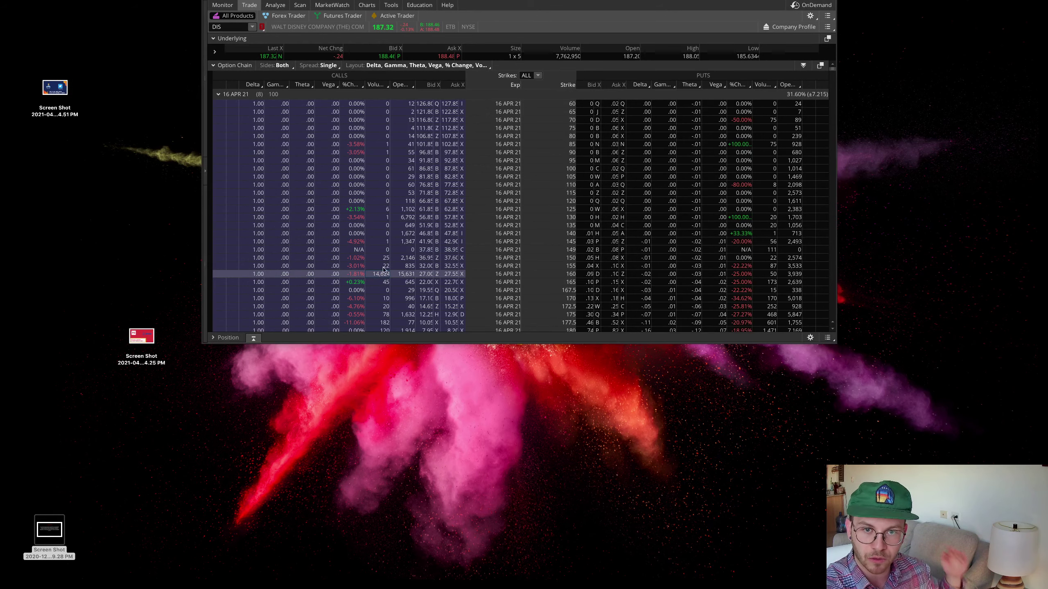
Step: View the DIS price chart and return to the large 15 OCT 21 160 call trade in Options Time & Sales
left_click(366, 5)
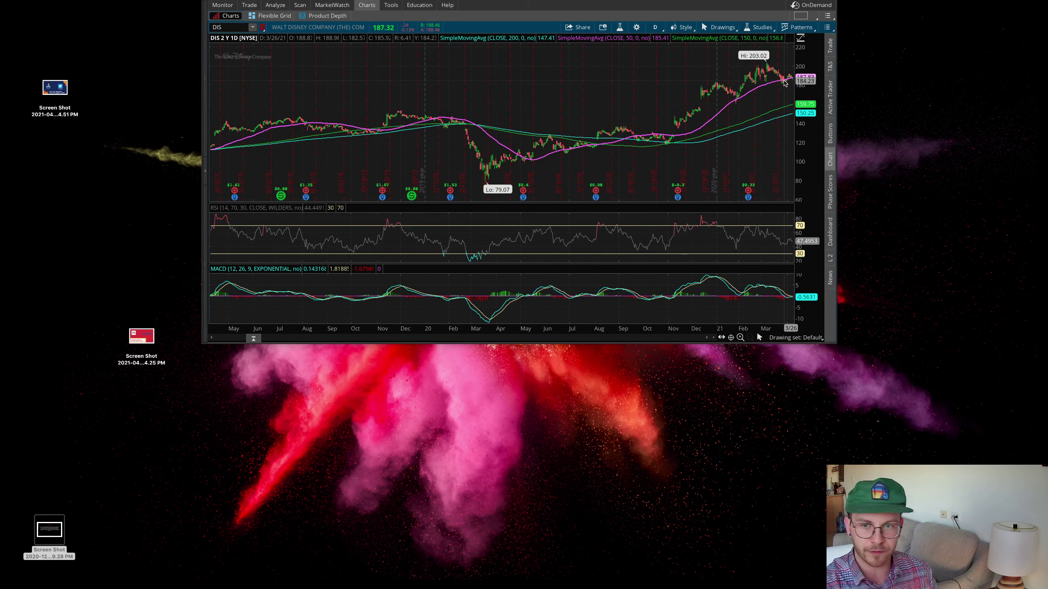
left_click(249, 5)
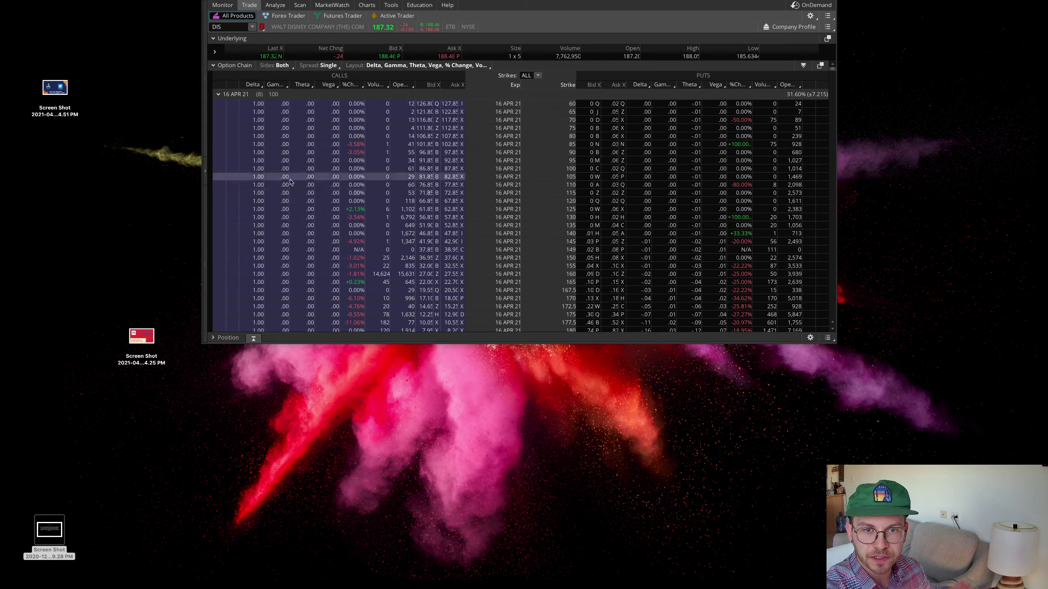
left_click(236, 93)
scroll(371, 206, "down", 3)
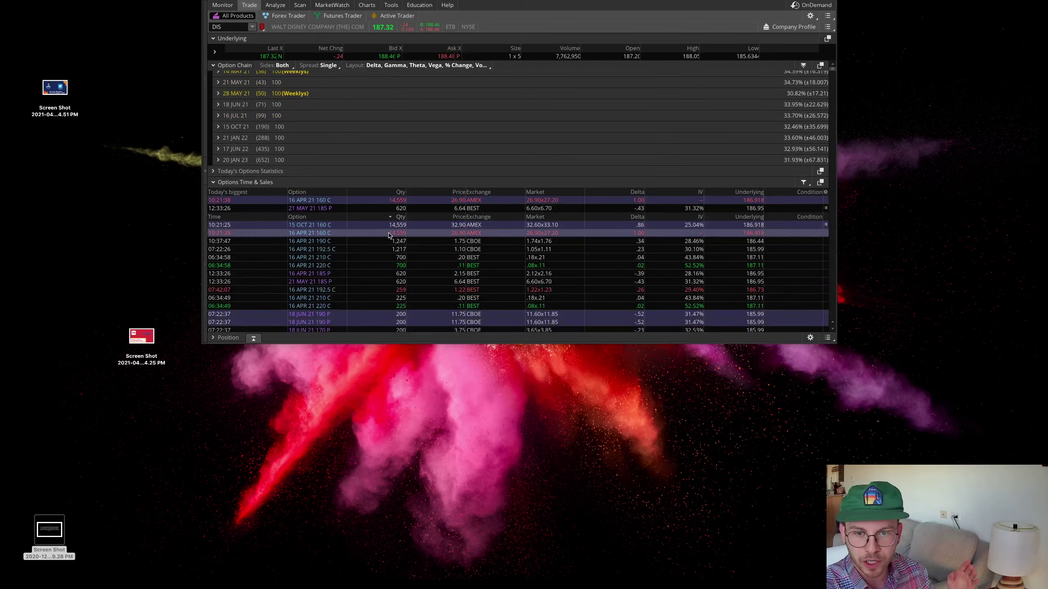
left_click(388, 225)
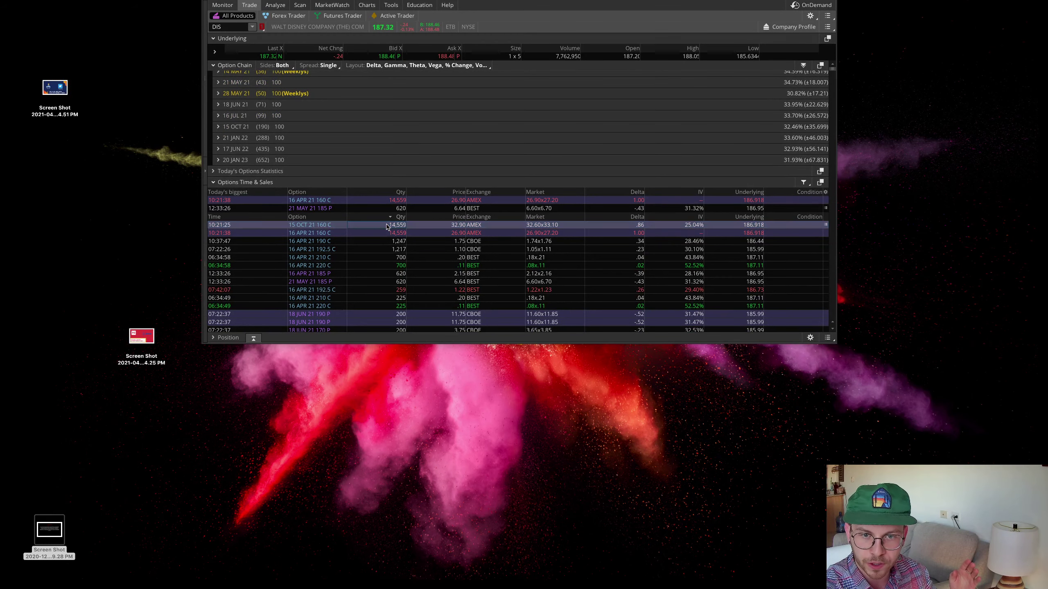